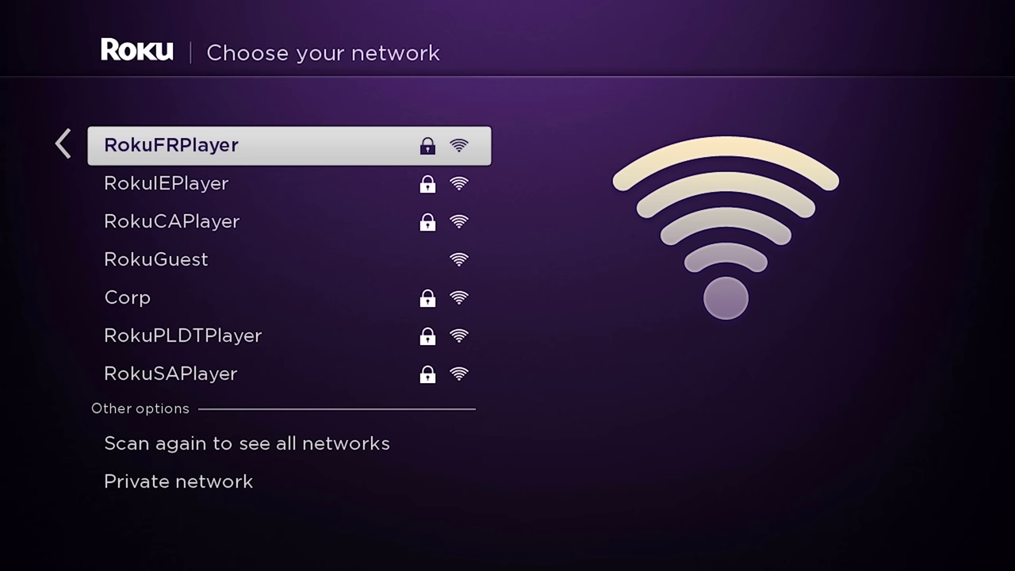
# Rescan for wireless networks and pick JustUs from the refreshed list.
pyautogui.press('Up')
pyautogui.press('Up')
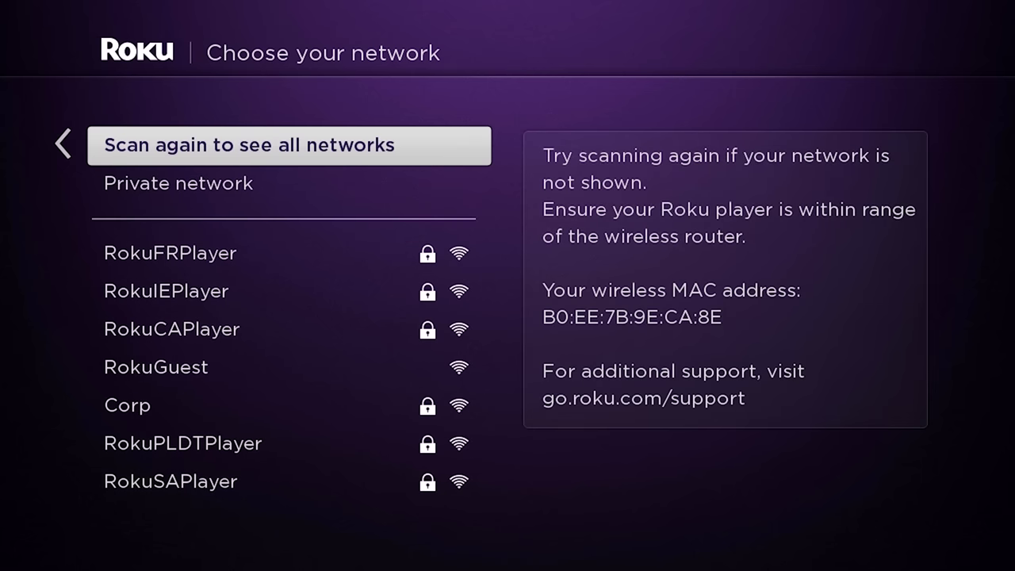
pyautogui.press('Return')
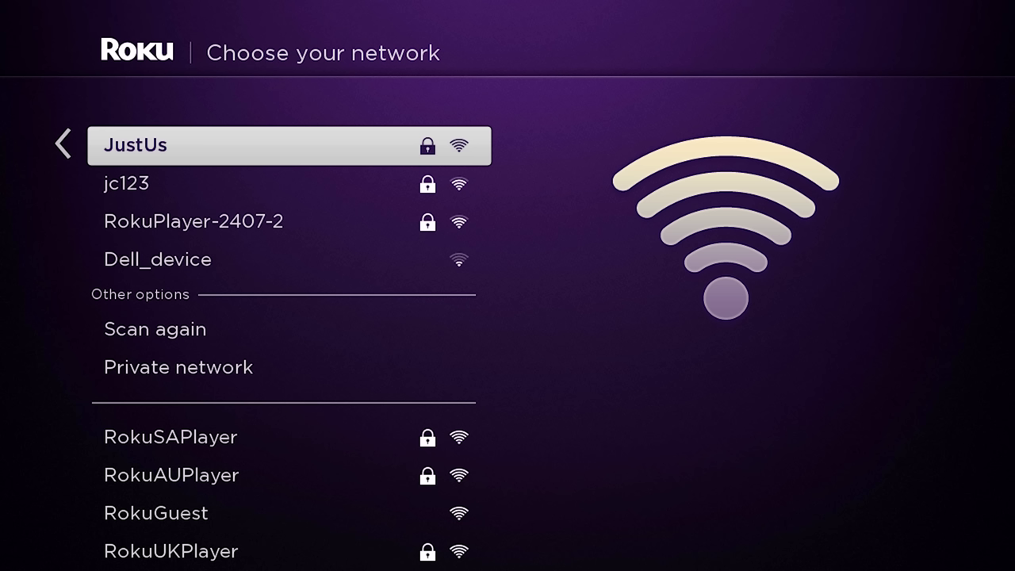
pyautogui.press('Return')
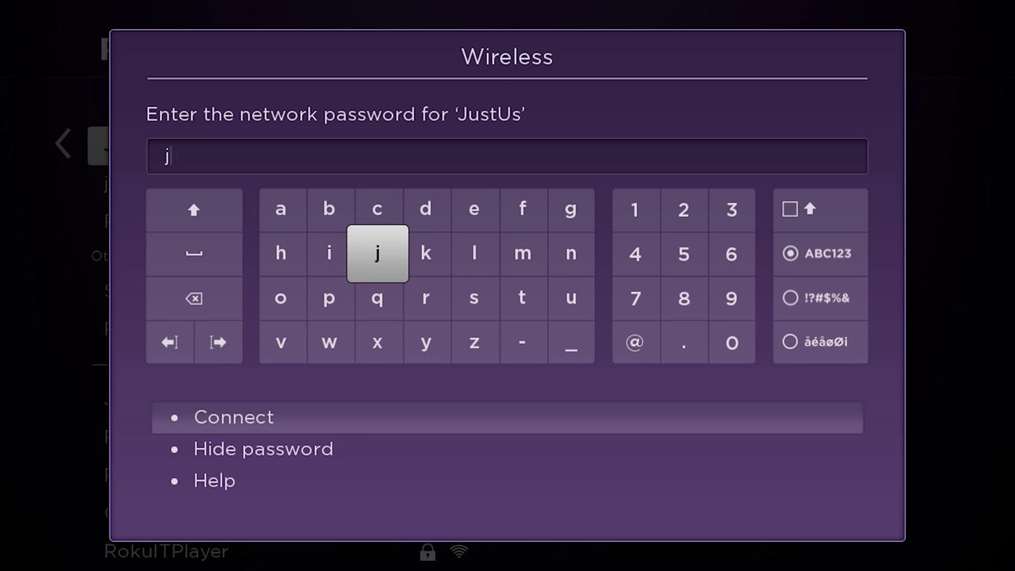
# Enter the JustUs Wi‑Fi password, connect, and accept the available software update.
pyautogui.press('Left')
pyautogui.press('Left')
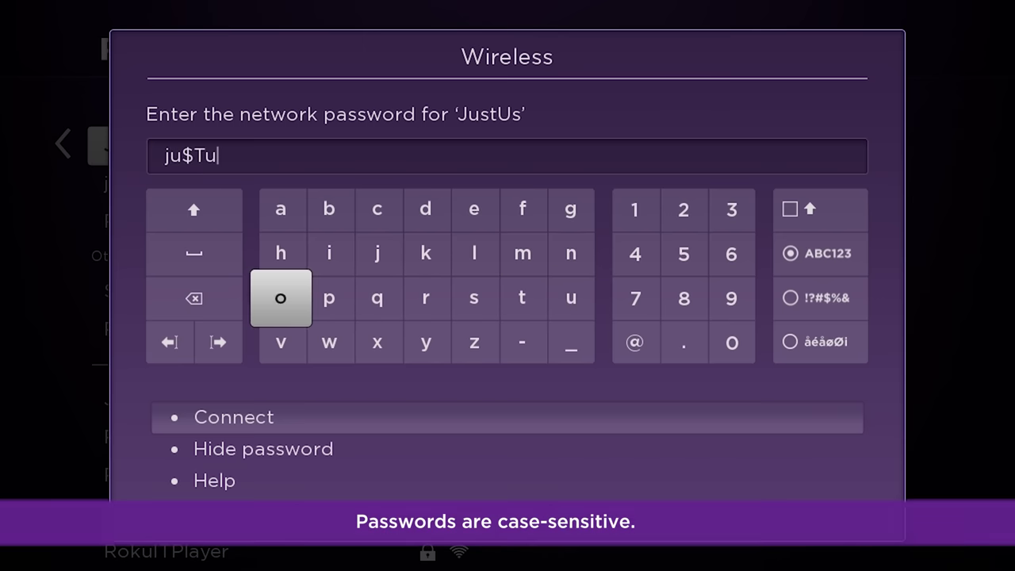
pyautogui.press('Left')
pyautogui.press('Up')
pyautogui.press('Up')
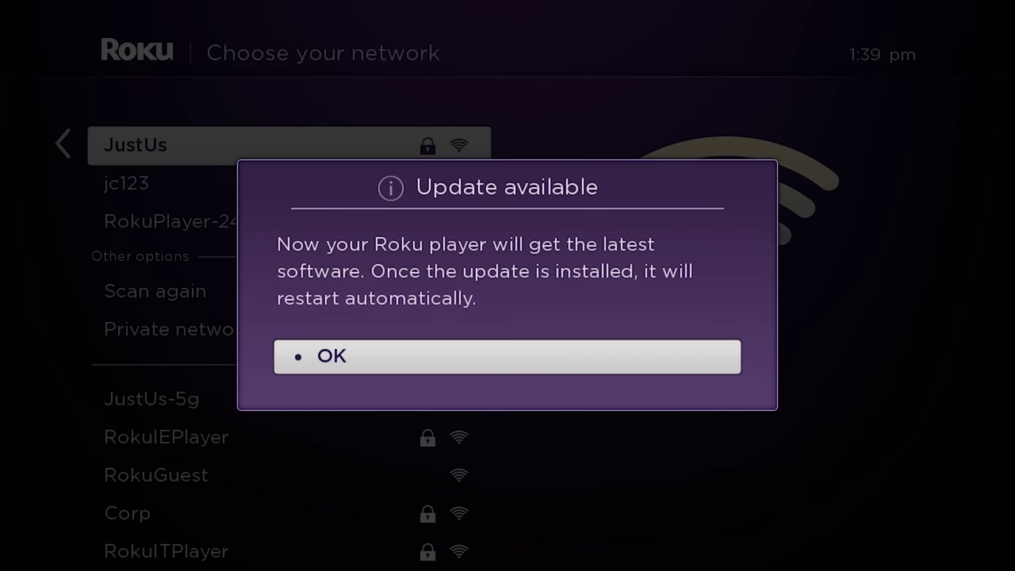
pyautogui.press('Return')
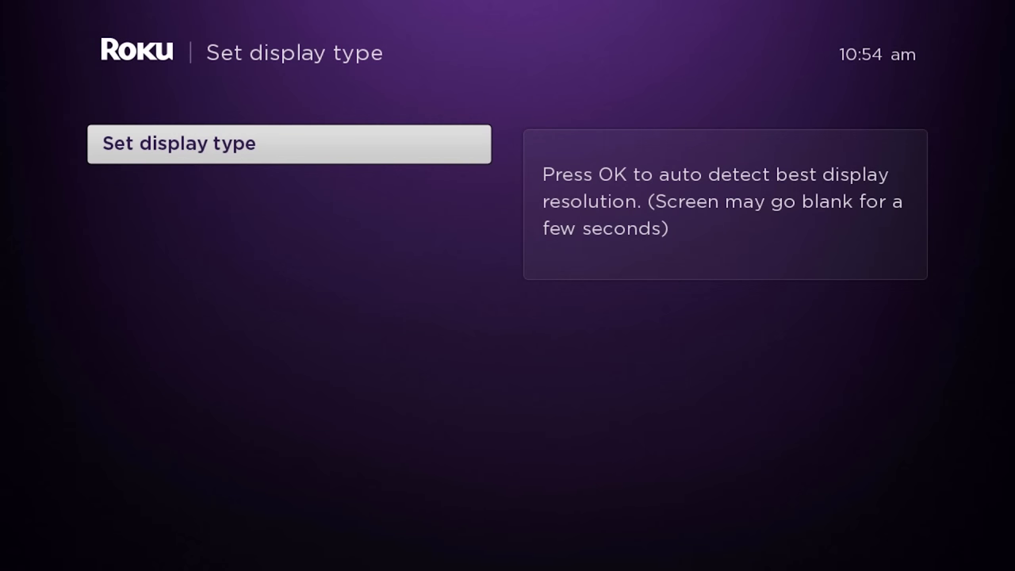
# Run display auto-detect, then preview the 720p and 1080p TV options, keeping Auto detect.
pyautogui.press('Return')
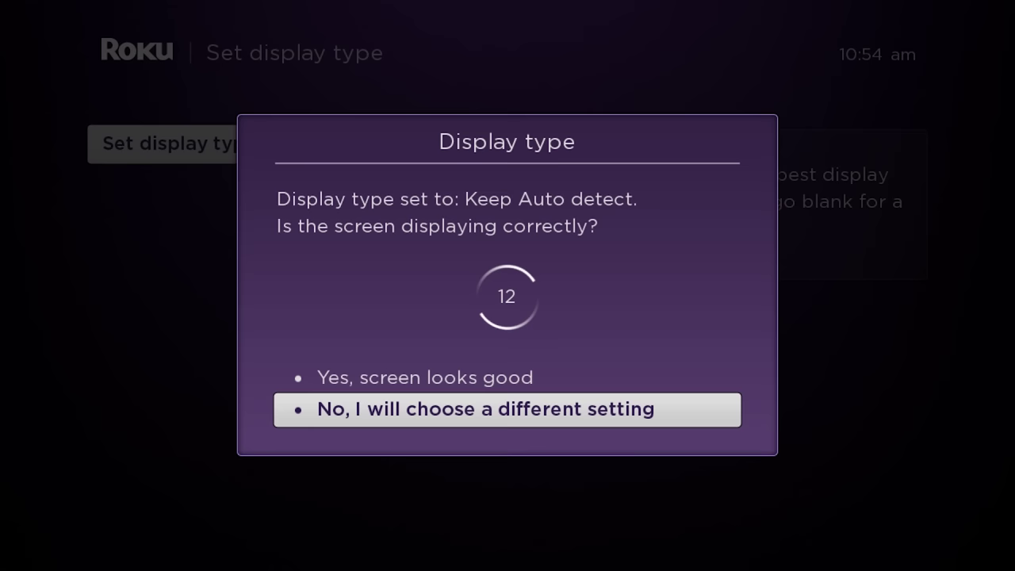
pyautogui.press('Up')
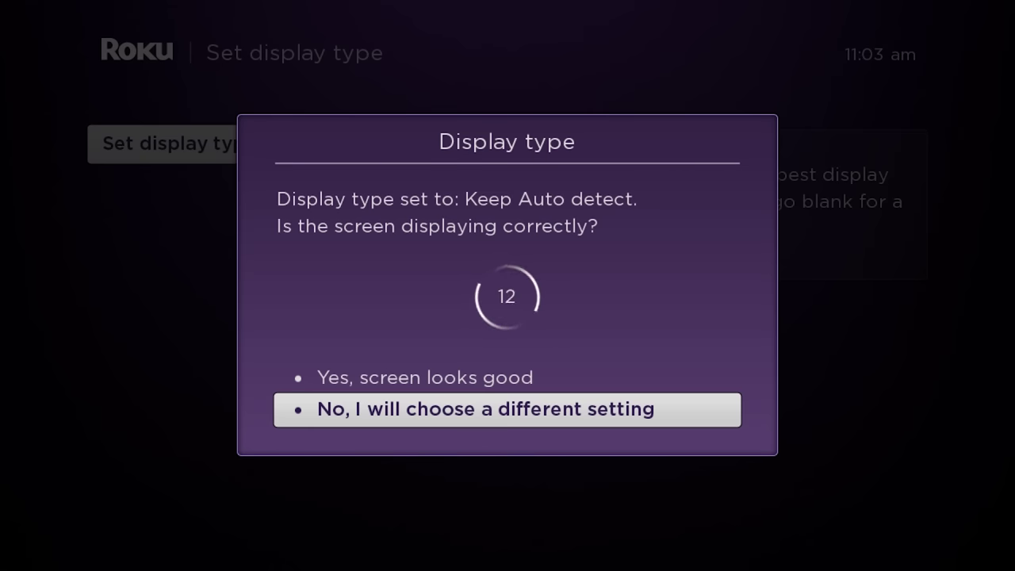
pyautogui.press('Return')
pyautogui.press('Return')
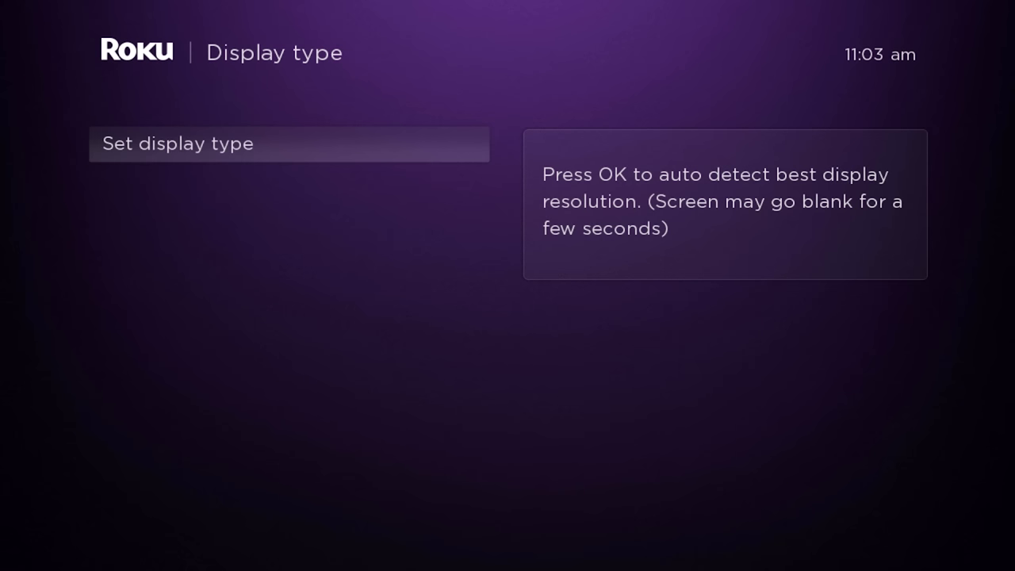
pyautogui.press('Down')
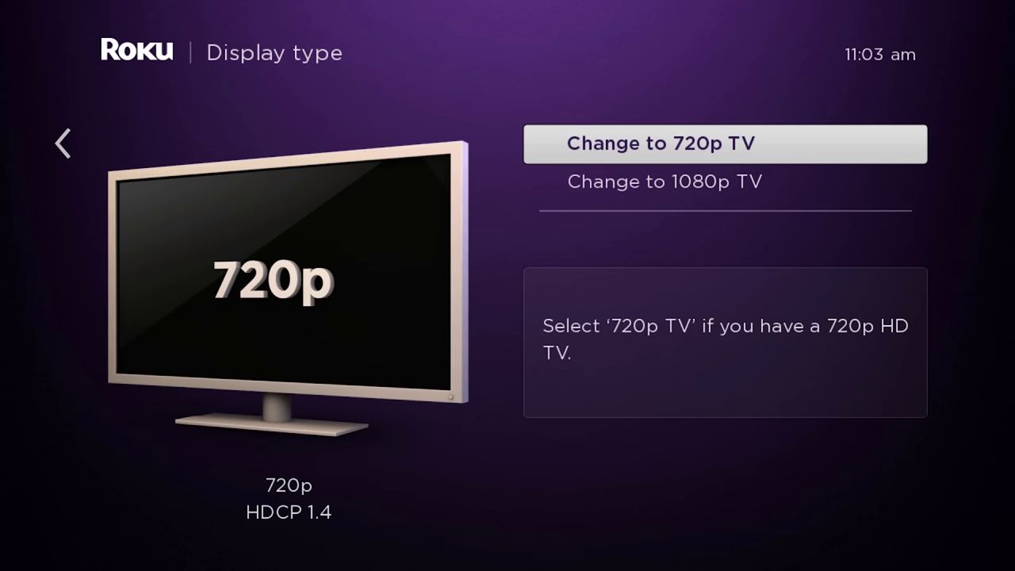
pyautogui.press('Down')
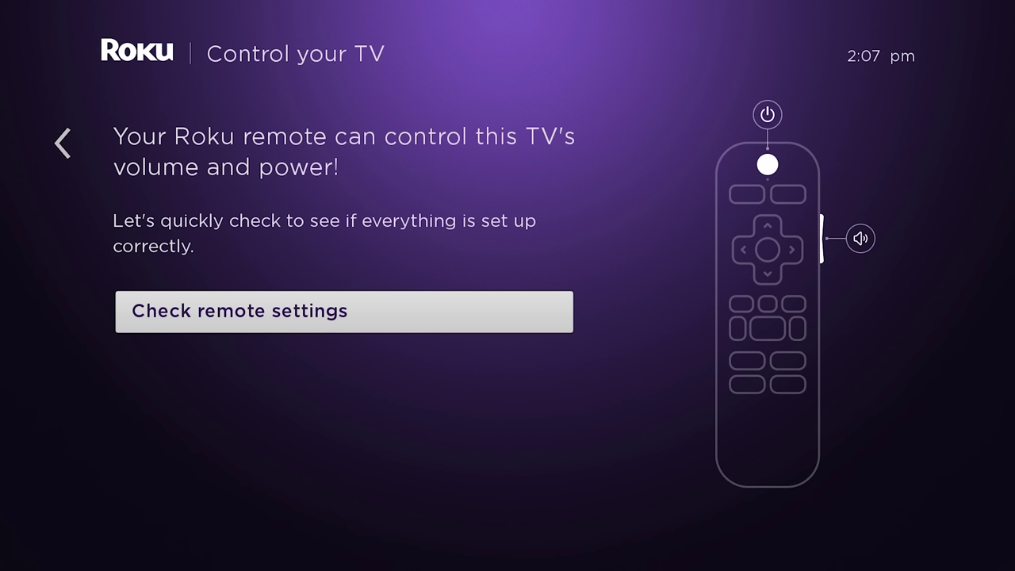
# Check the remote's TV controls, confirm the test music played and stopped, and choose Enter TV brand.
pyautogui.press('Return')
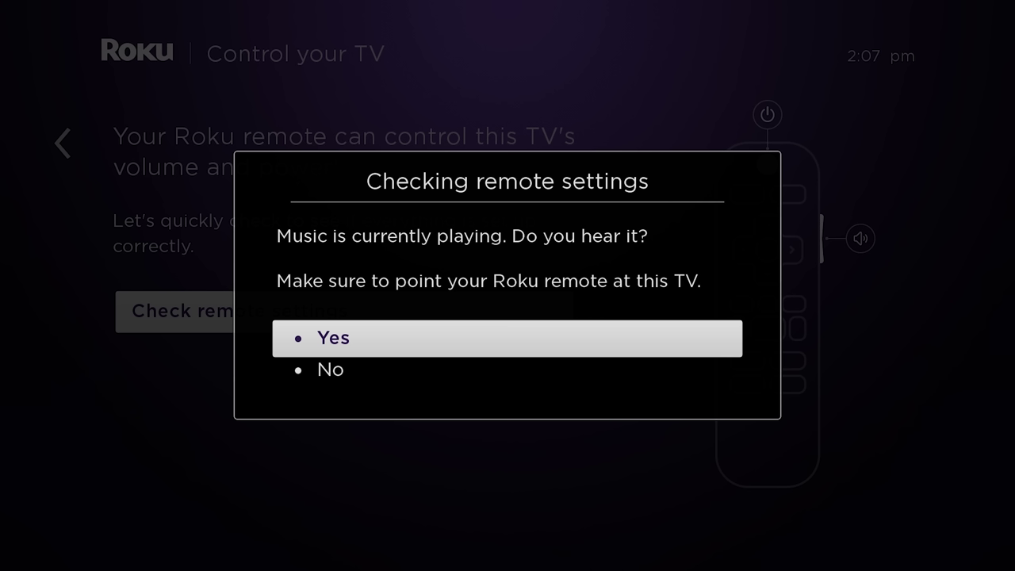
pyautogui.press('Return')
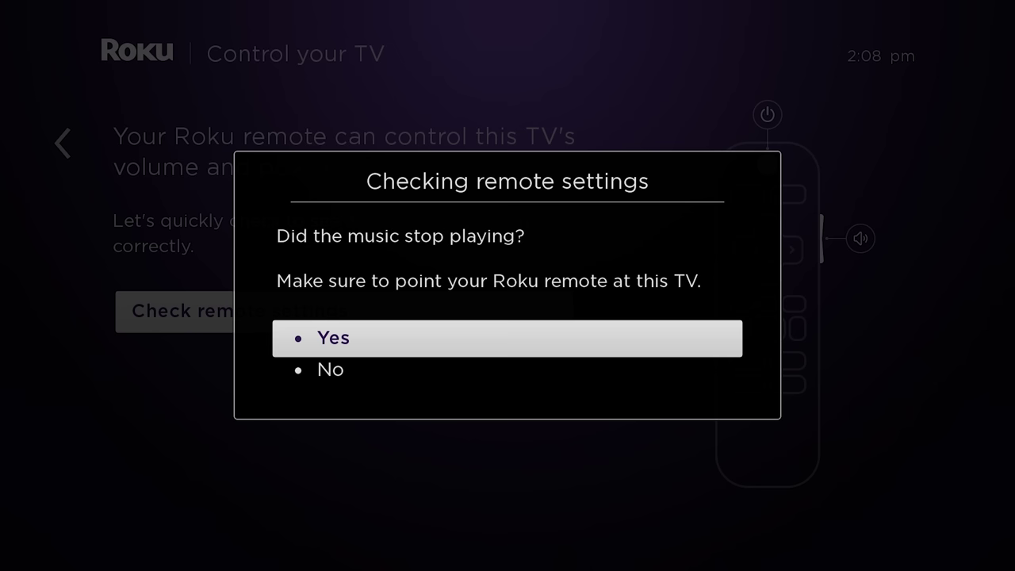
pyautogui.press('Return')
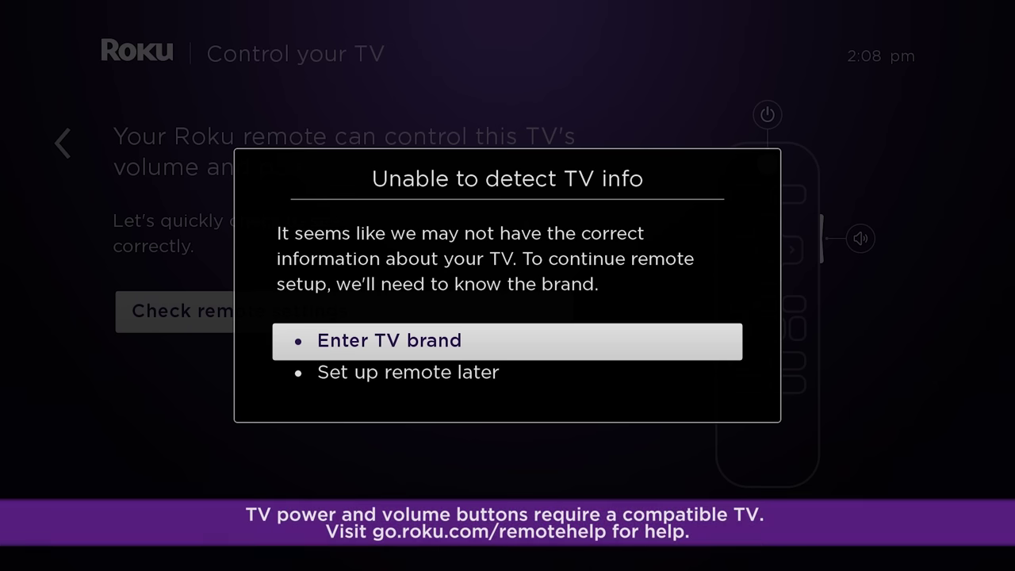
pyautogui.press('Return')
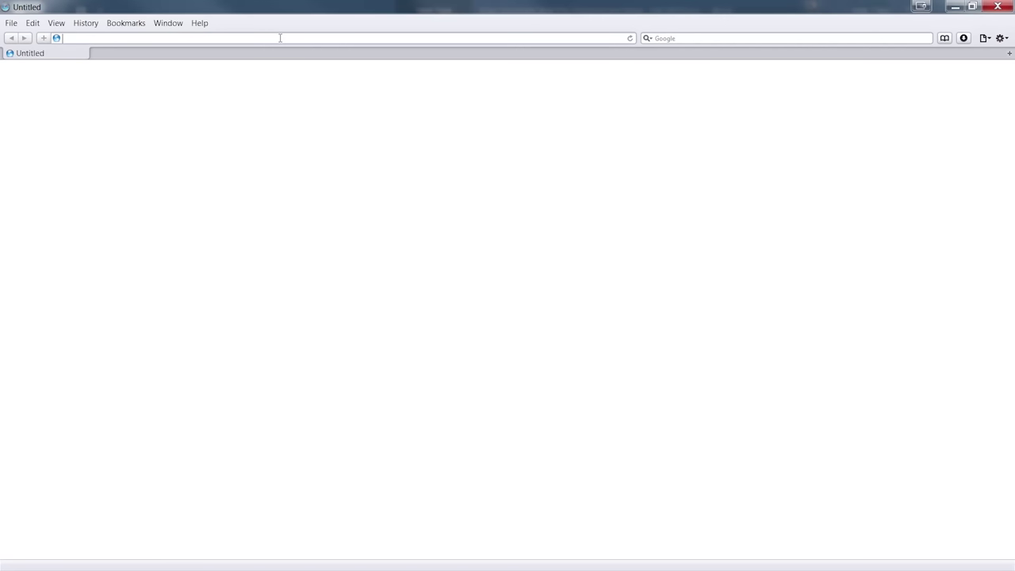
# Load roku.com/link in Safari to reach my.roku.com/link.
pyautogui.write('roku.com/li')
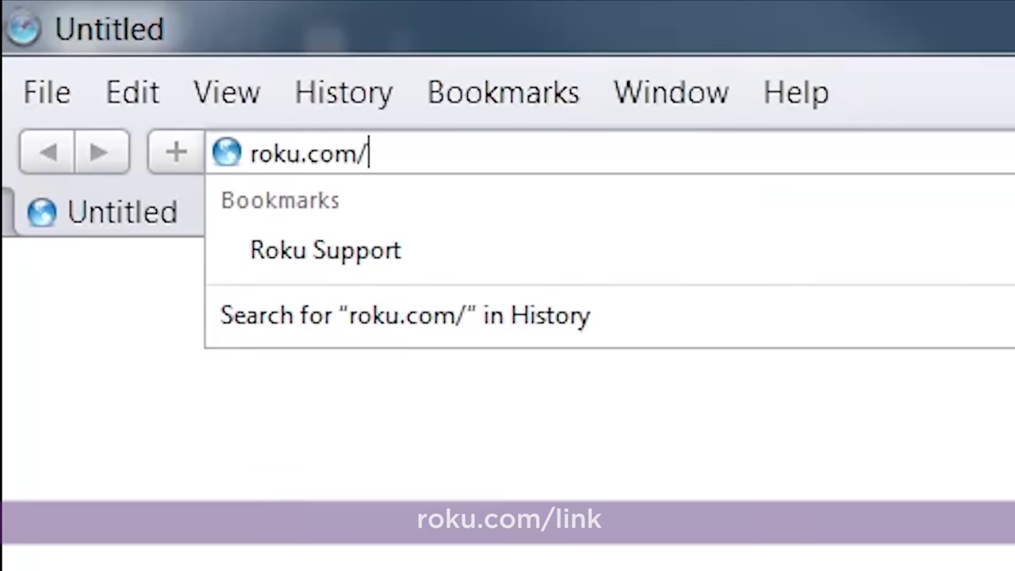
pyautogui.write('nk')
pyautogui.press('Return')
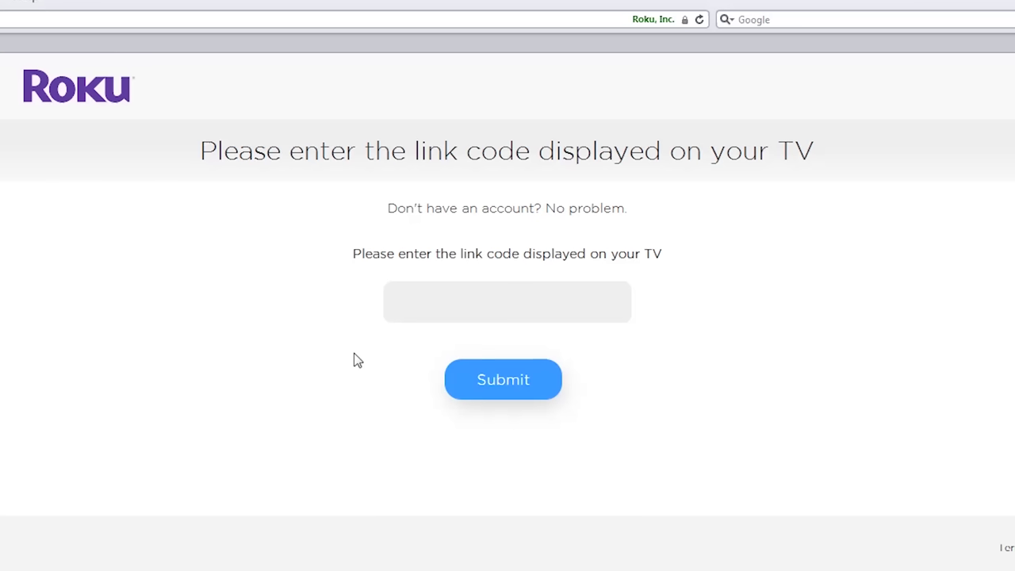
pyautogui.write('r6dq')
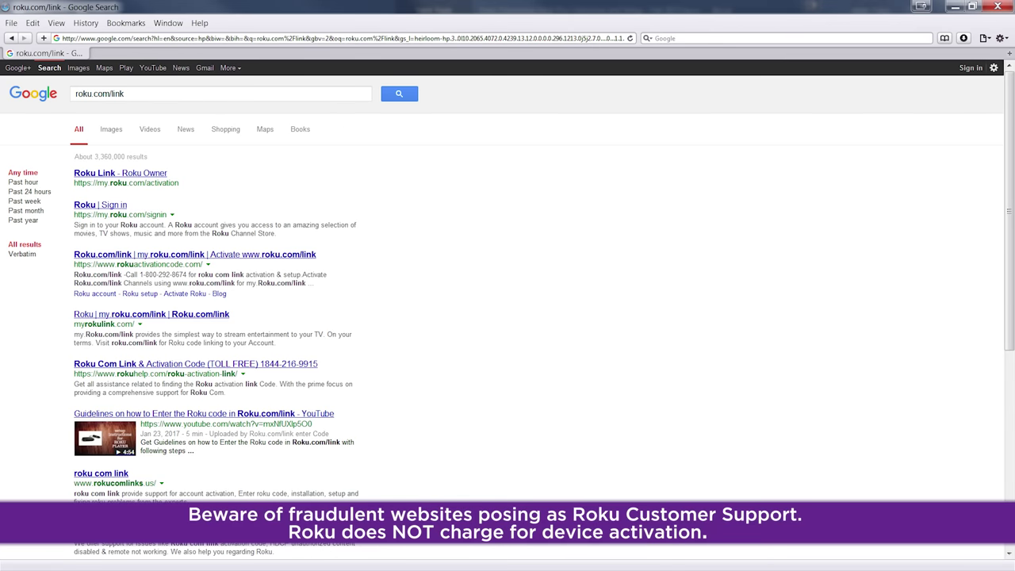
pyautogui.write('ro')
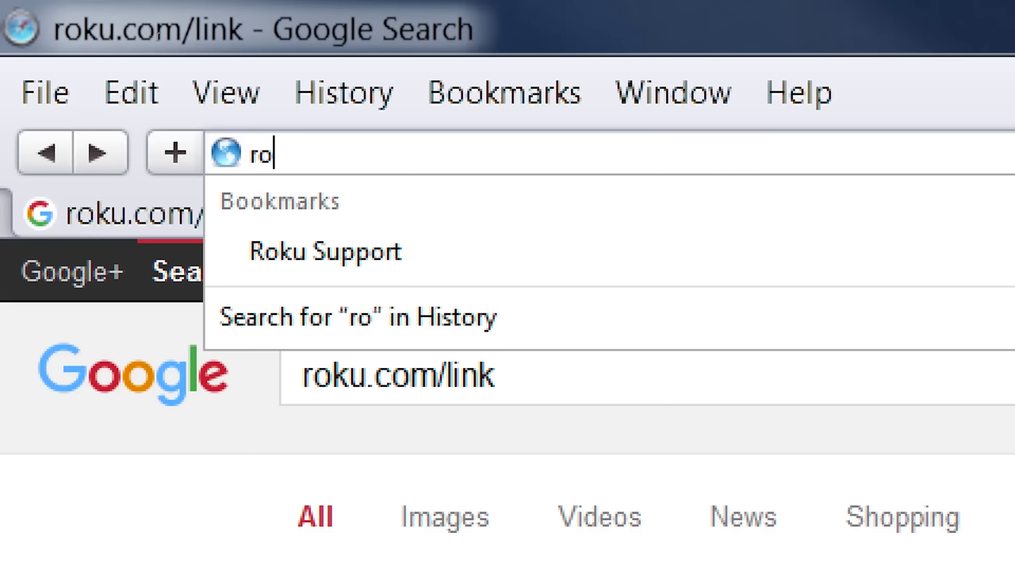
pyautogui.write('ku.')
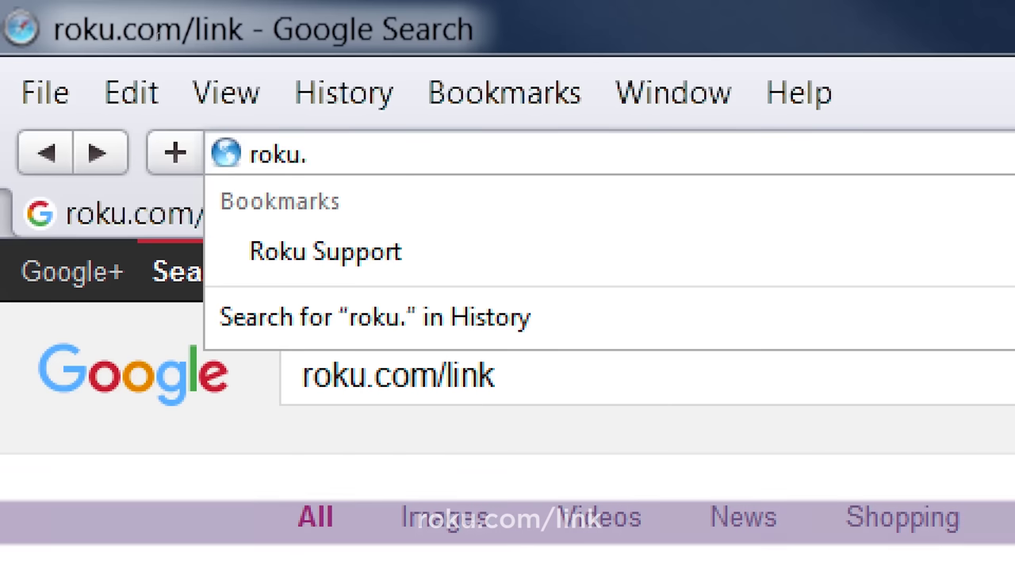
pyautogui.write('com/l')
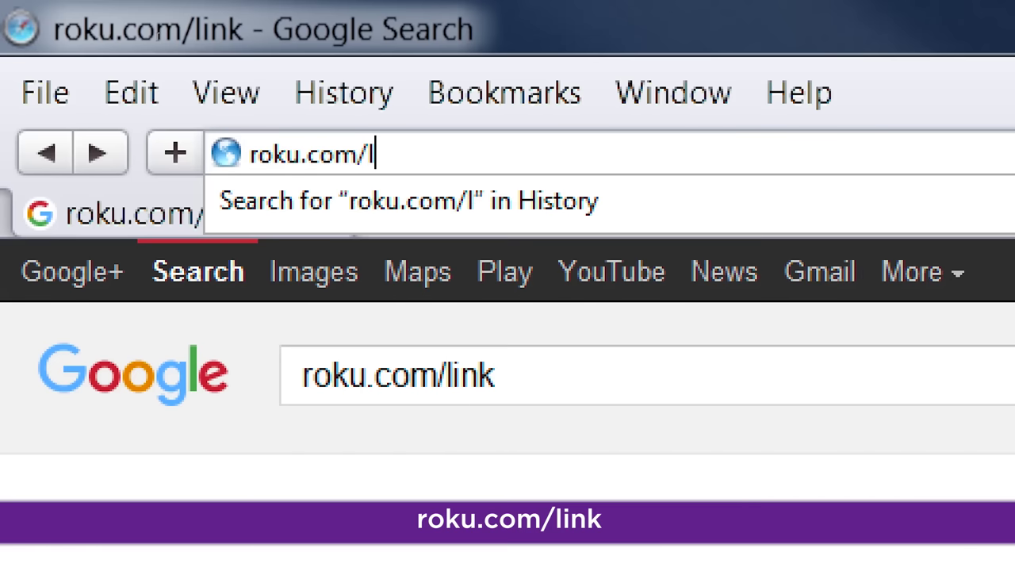
pyautogui.write('ink')
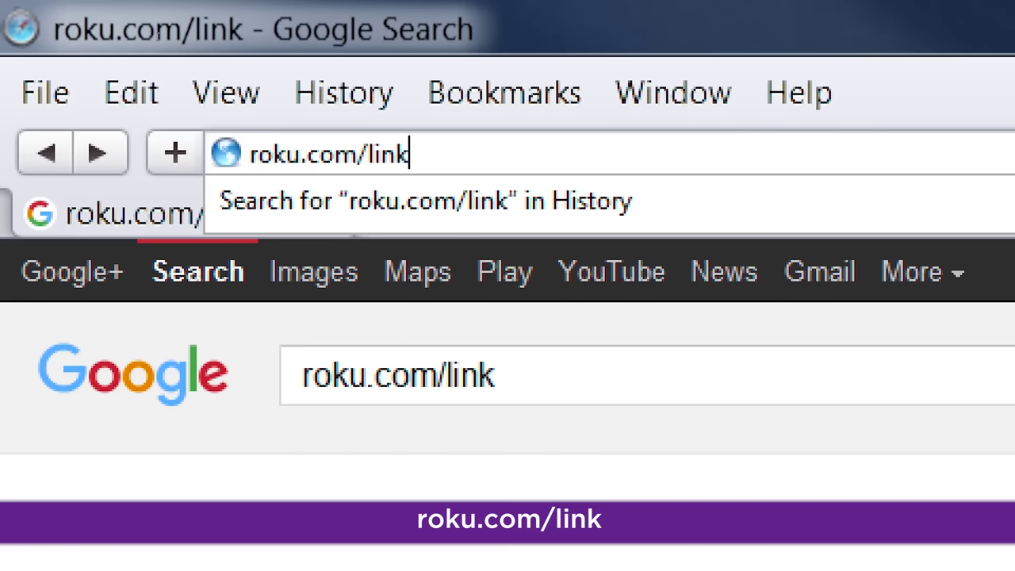
pyautogui.press('Return')
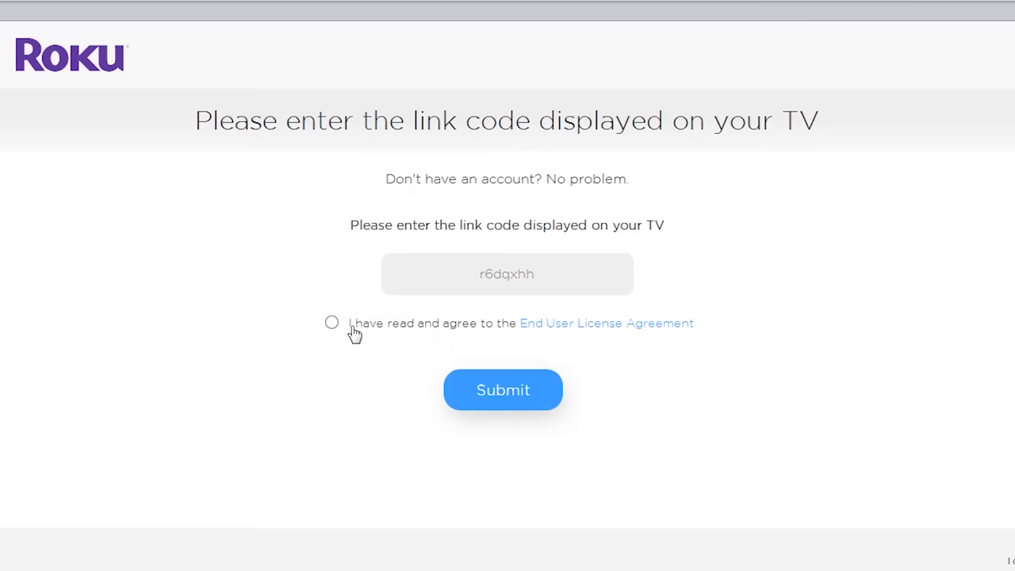
# Accept the End User License Agreement, submit the link code, and scroll to the $0.00 channel summary.
pyautogui.click(347, 325)
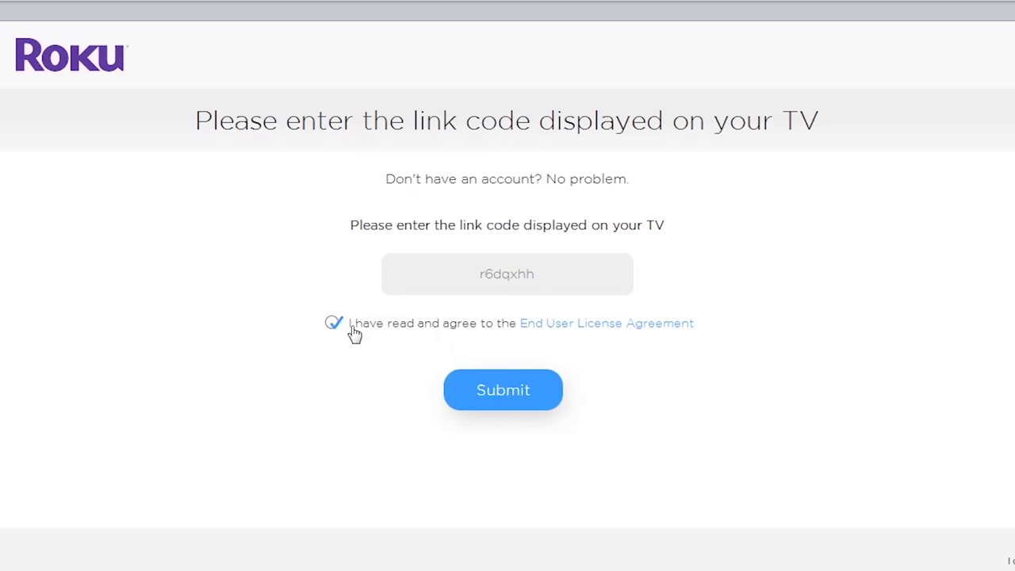
pyautogui.click(465, 405)
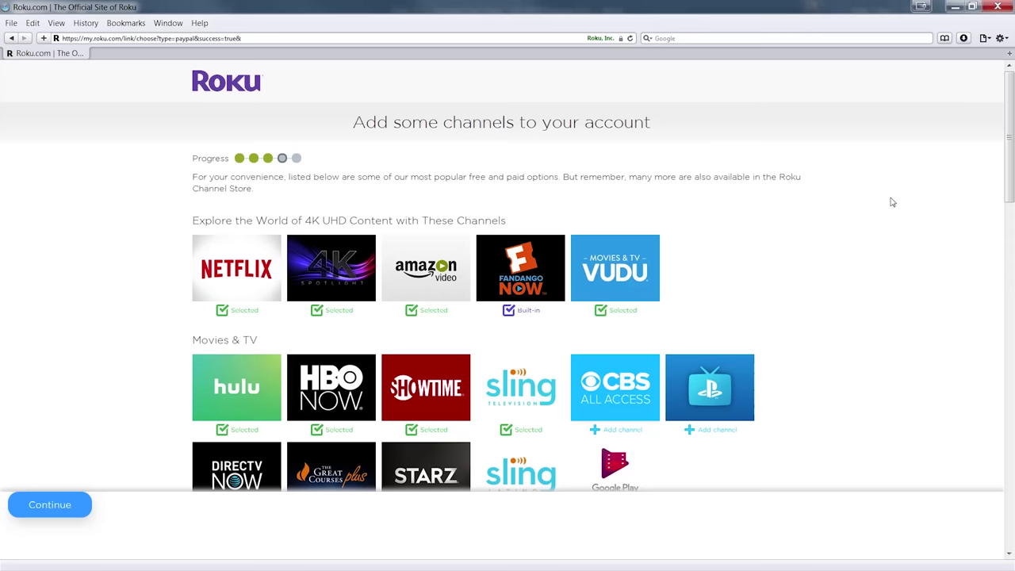
pyautogui.scroll(-5, 891, 202)
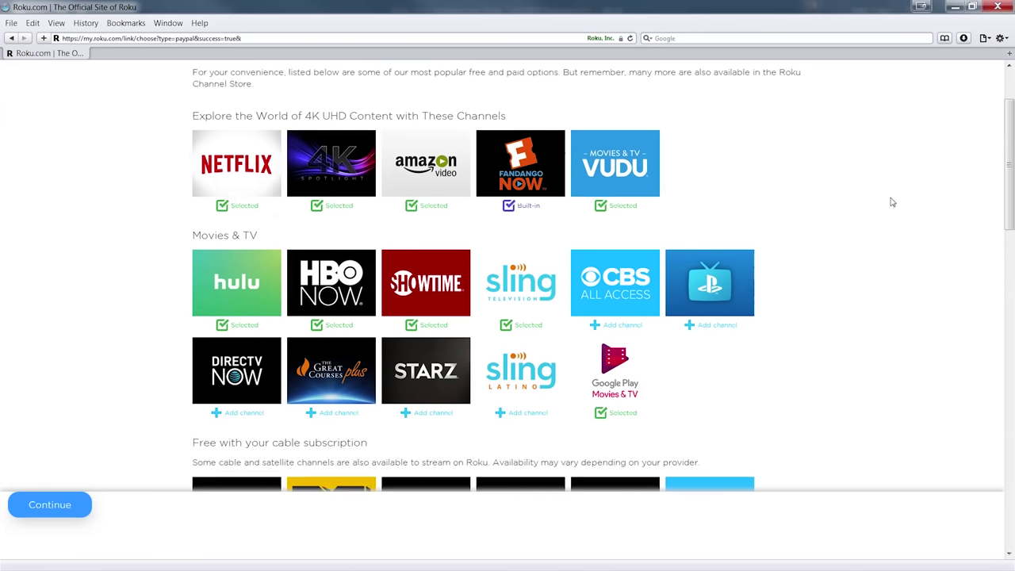
pyautogui.scroll(-6, 891, 202)
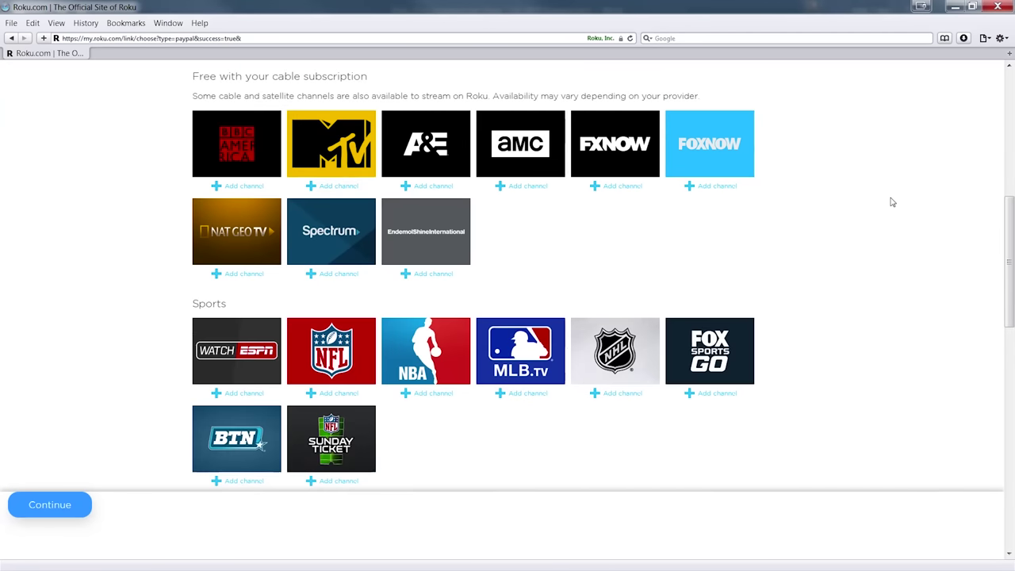
pyautogui.scroll(-5, 891, 202)
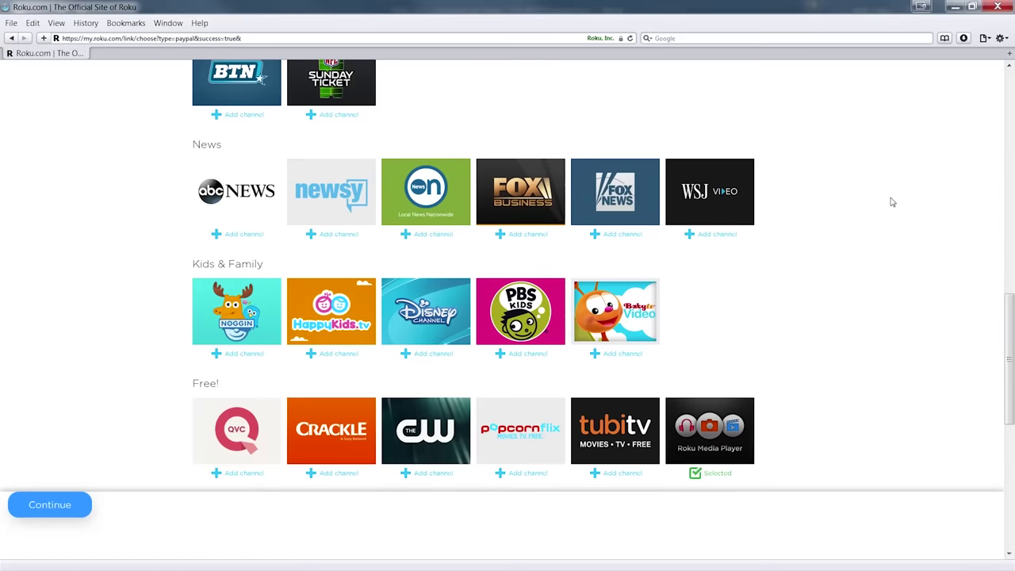
pyautogui.scroll(-1, 891, 202)
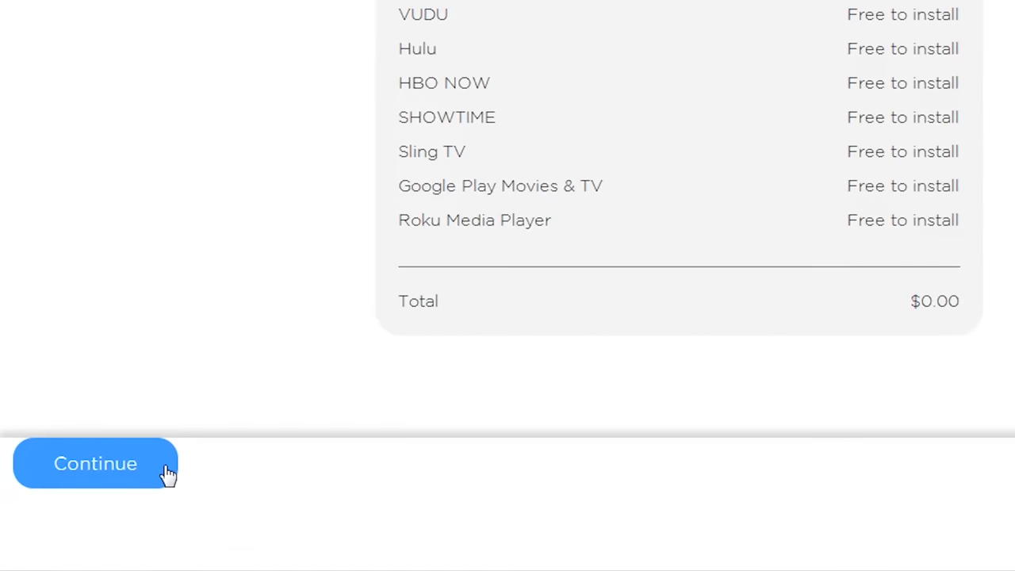
# Confirm the channel choices on the website to start the channel update.
pyautogui.click(168, 474)
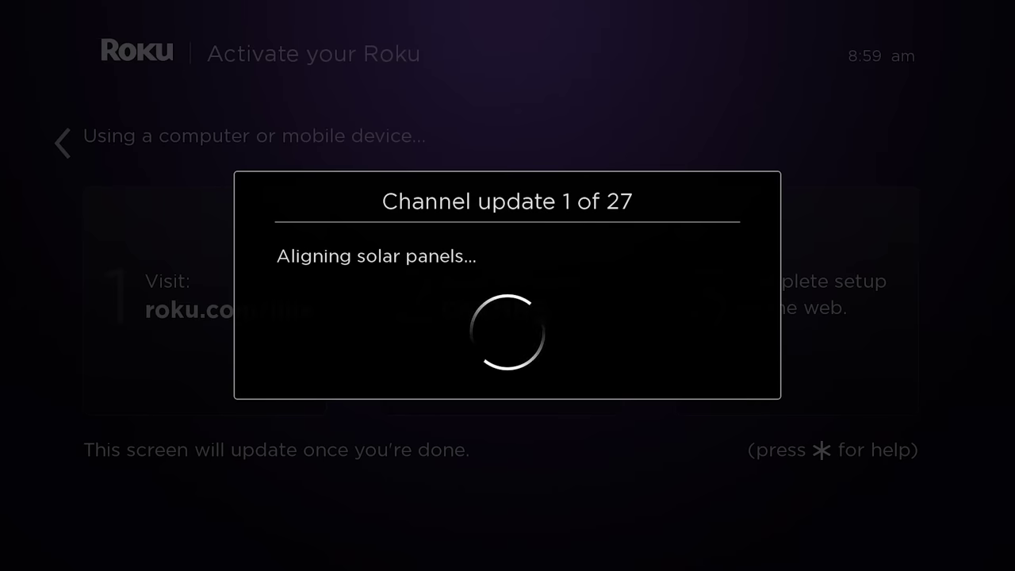